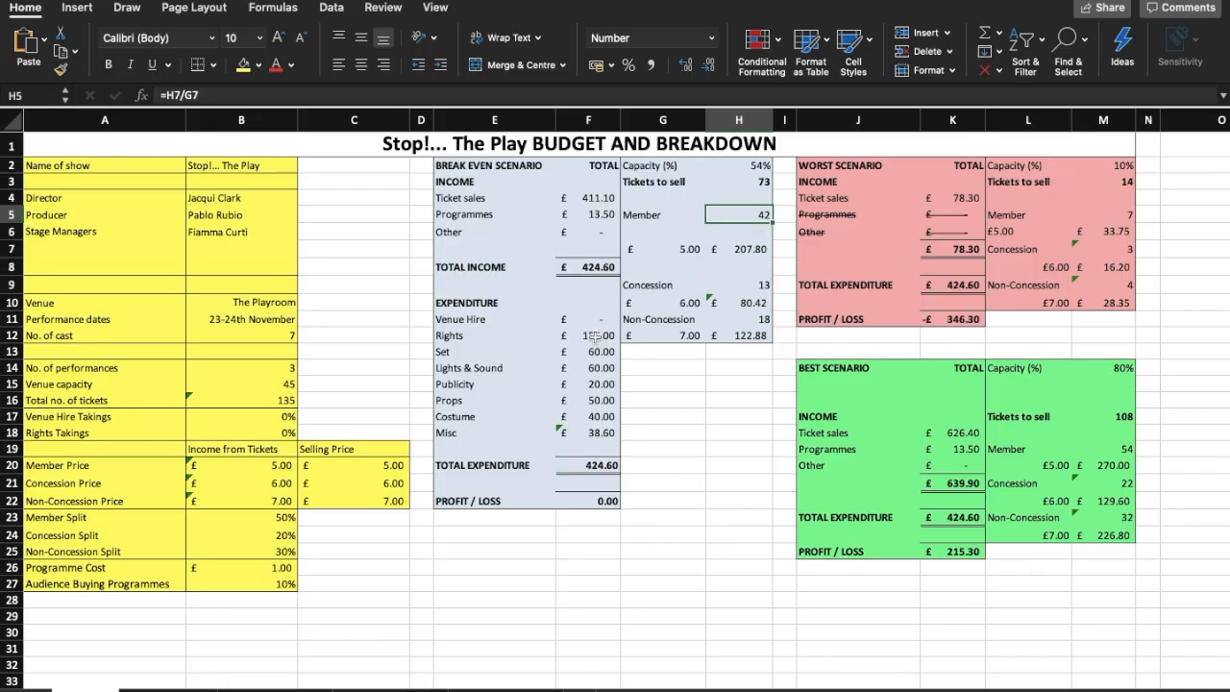
Step: Enter 156 as the Rights cost in the break-even expenditure
left_click(594, 335)
type("156")
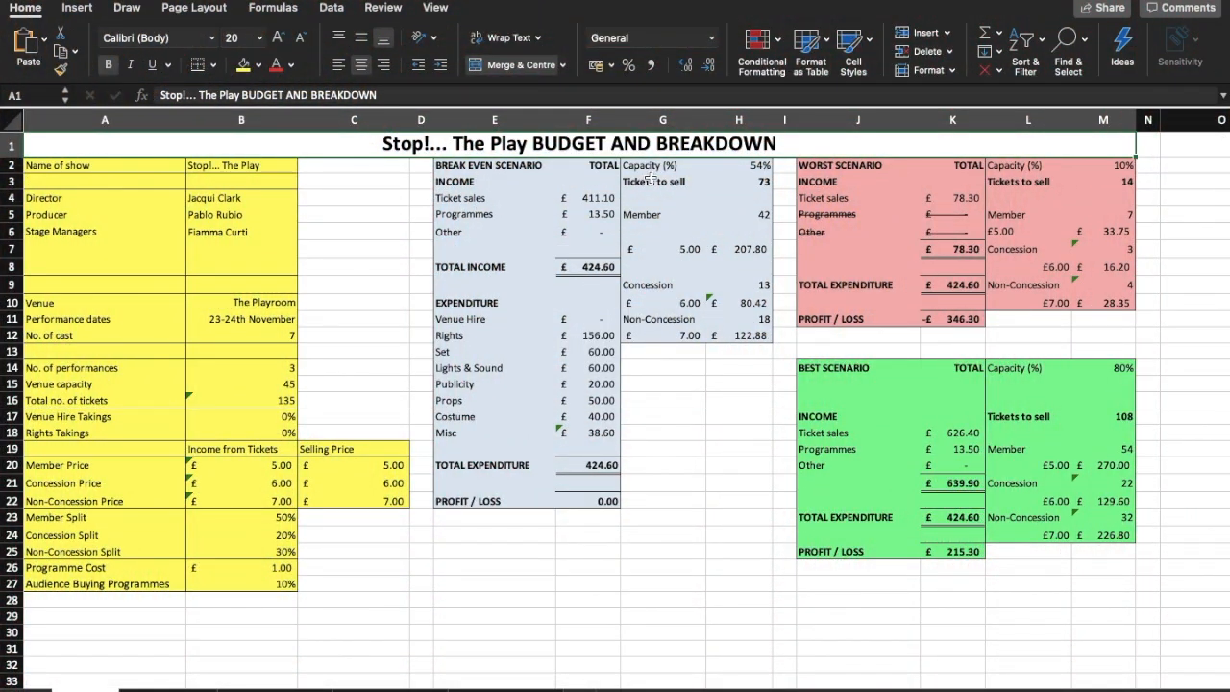
Step: Examine the formulas behind the break-even scenario's capacity, tickets to sell and member ticket count
left_click(750, 165)
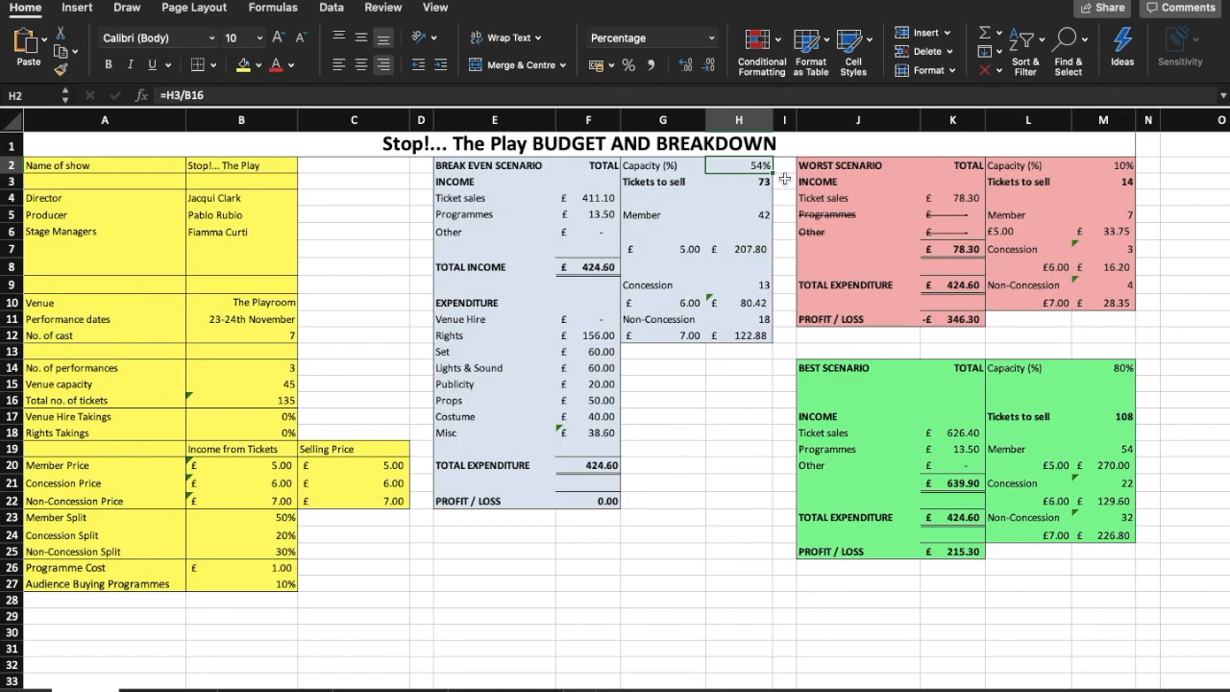
left_click(764, 181)
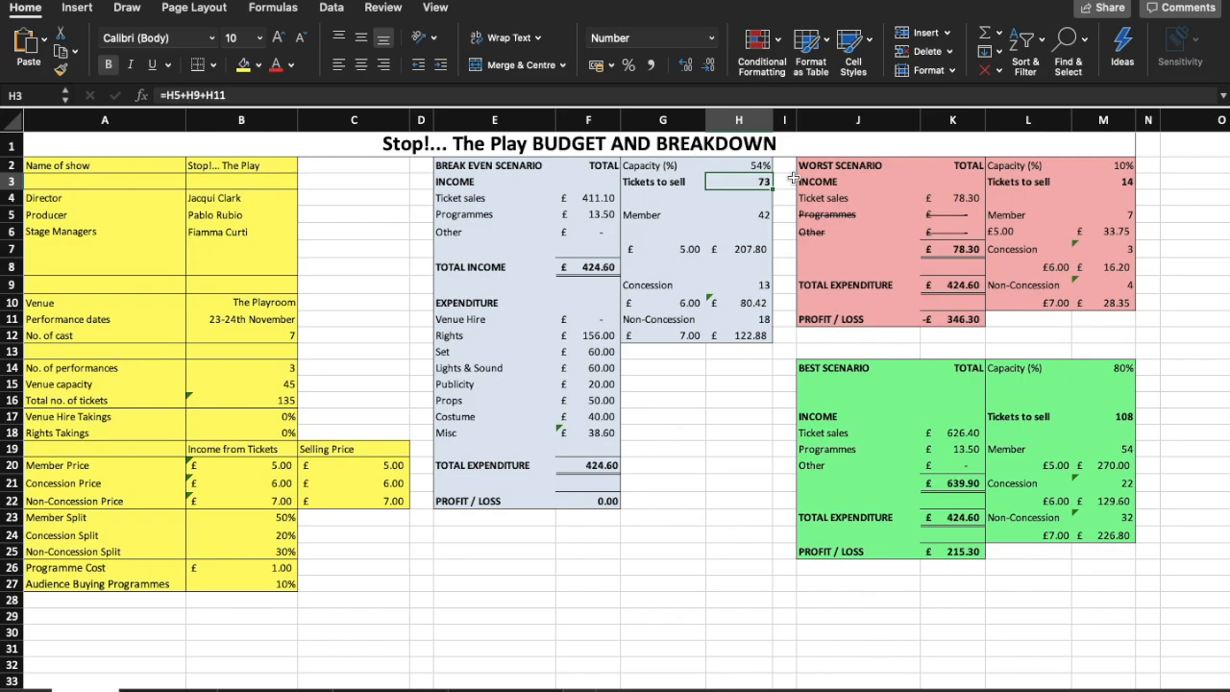
left_click(749, 214)
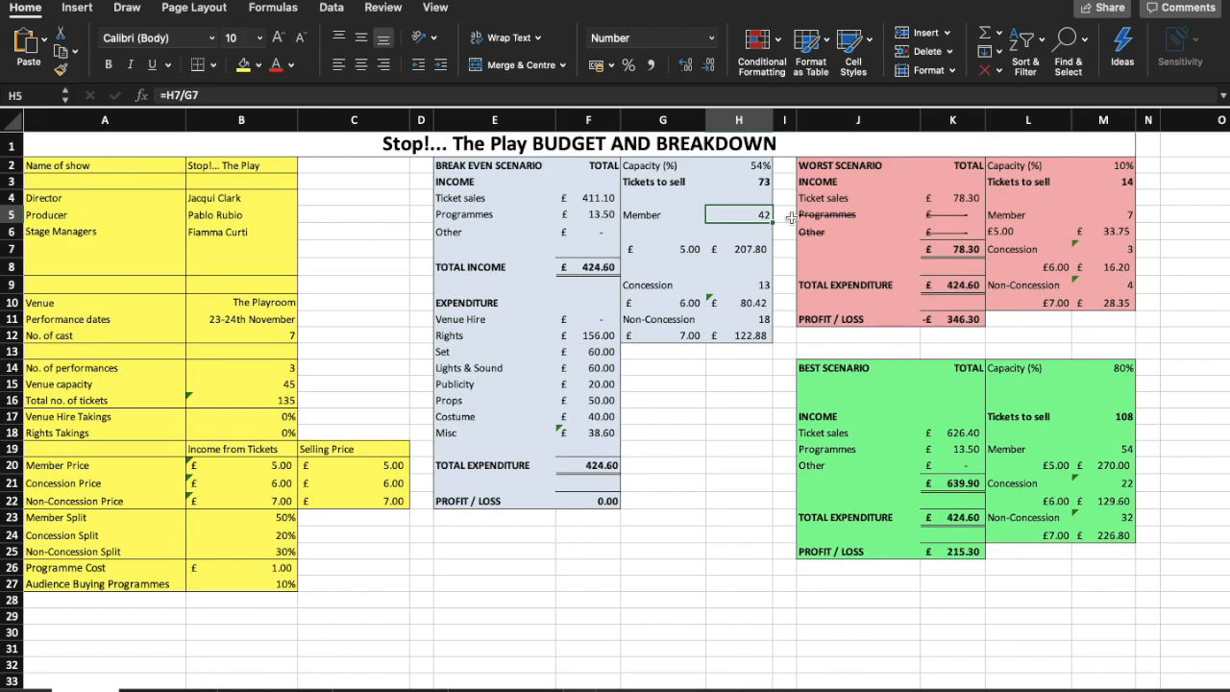
Step: Set the Rights cost in the break-even expenditure to £187.20
double_click(596, 335)
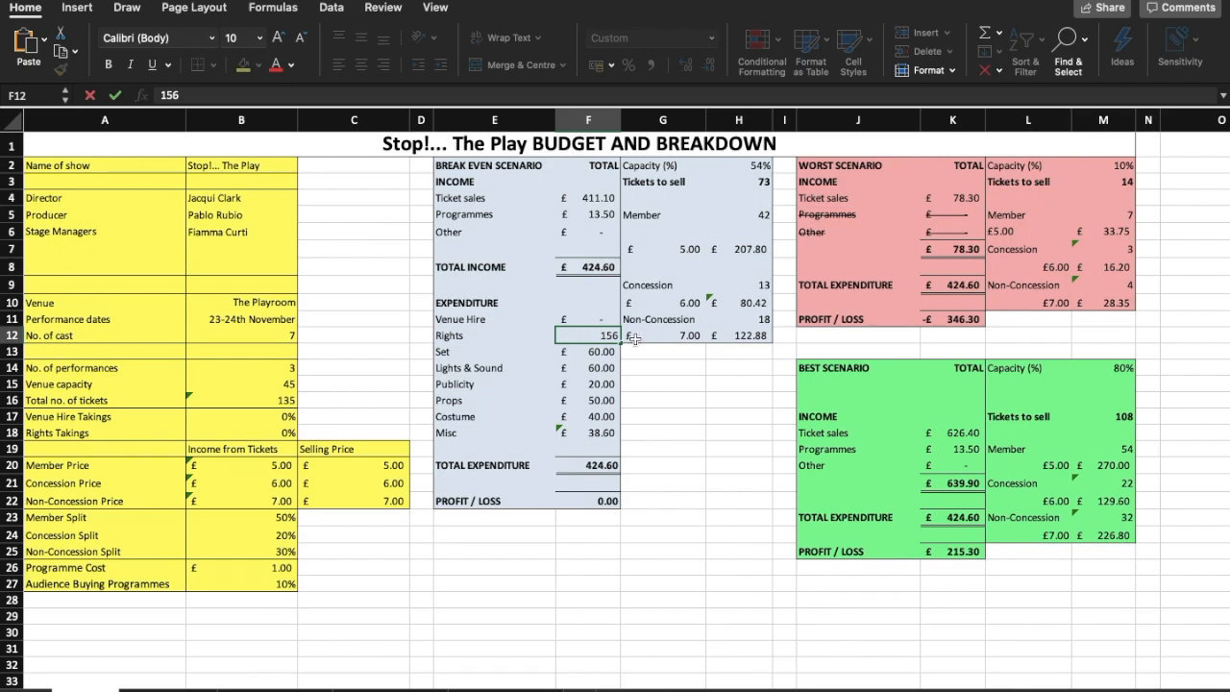
key("BackSpace")
key("BackSpace")
key("BackSpace")
type("187.20")
key("Return")
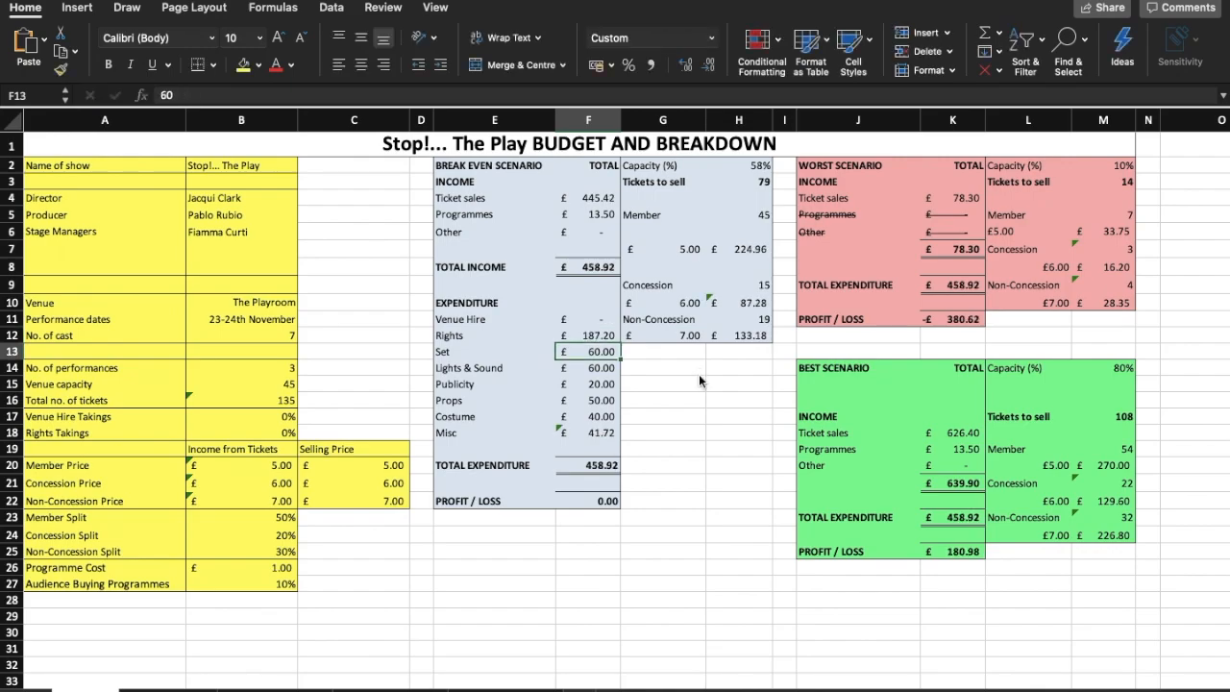
Step: Set the Costume cost in the break-even expenditure to £70
double_click(589, 415)
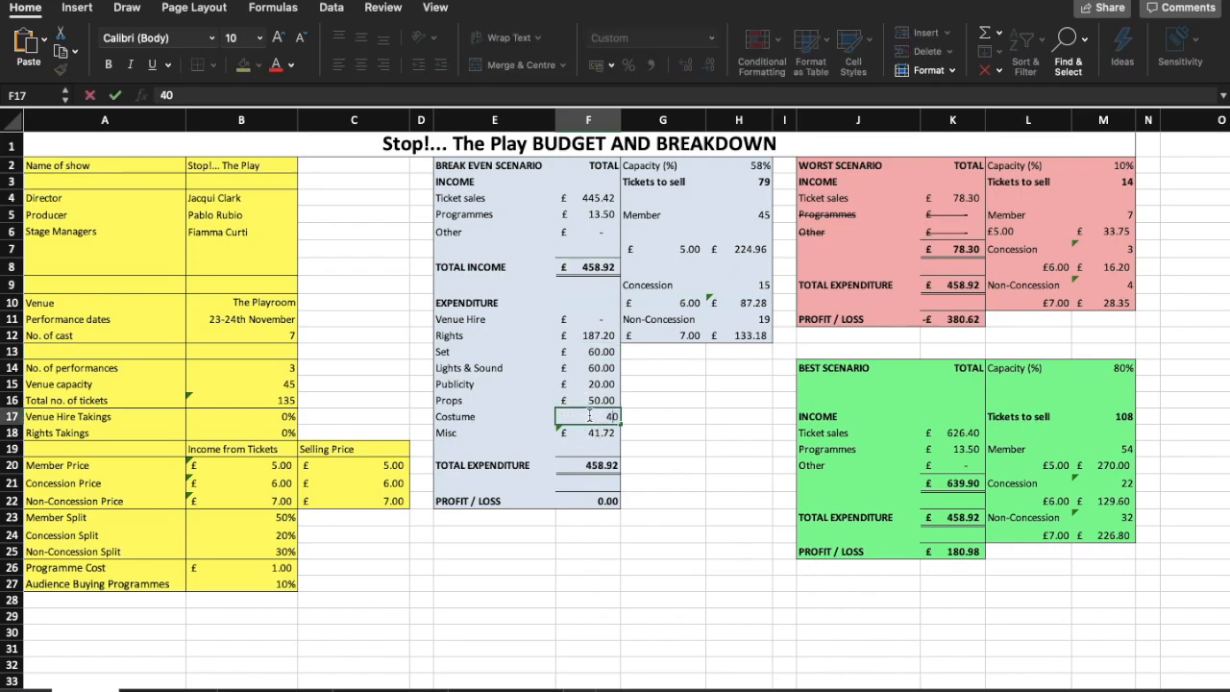
key("BackSpace")
key("BackSpace")
type("70")
key("Return")
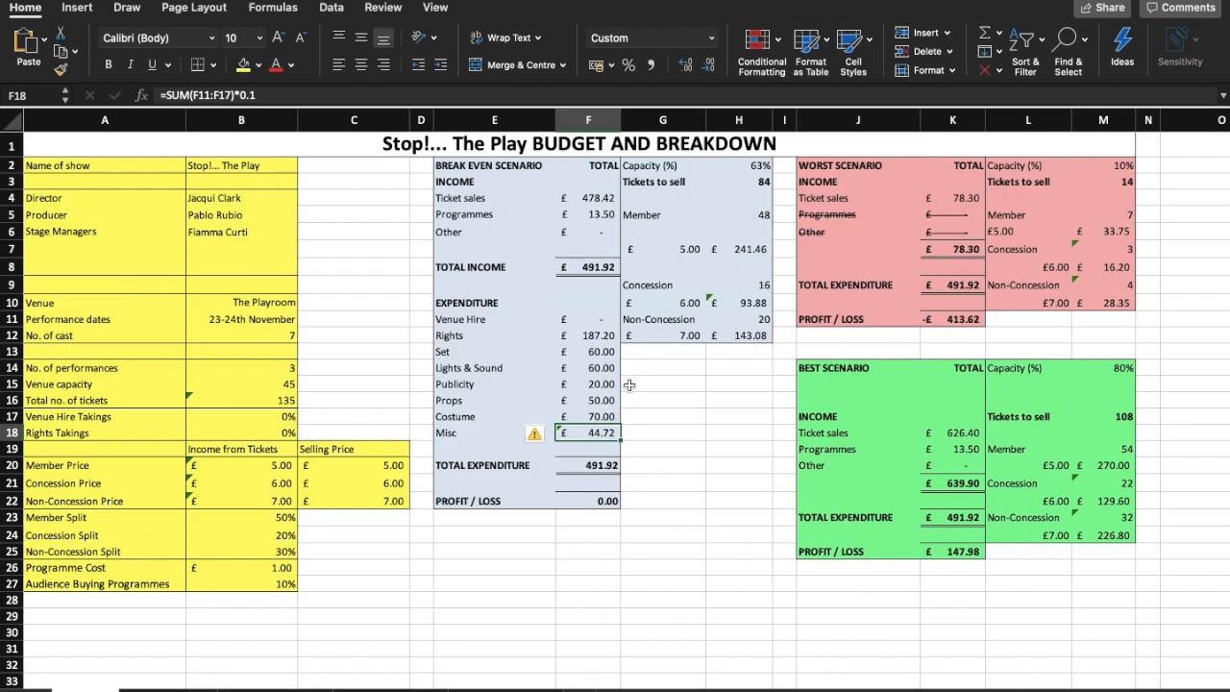
Step: Set the Lights & Sound cost in the break-even expenditure to £100
double_click(610, 368)
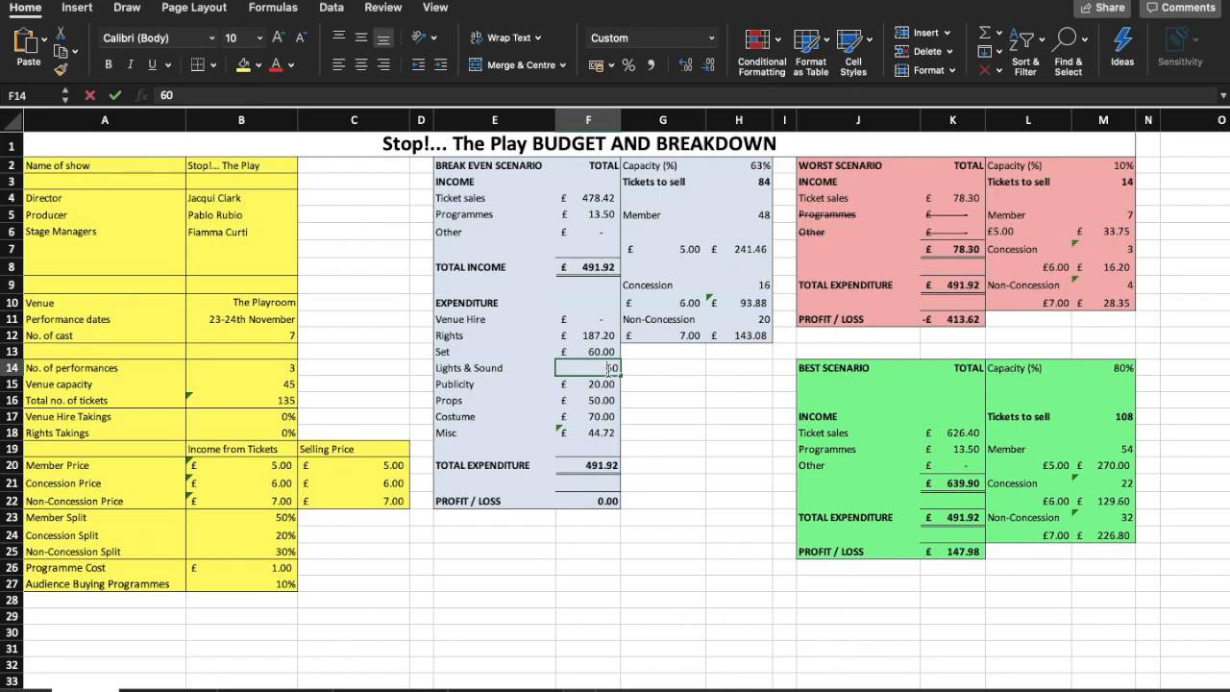
key("BackSpace")
key("BackSpace")
type("100")
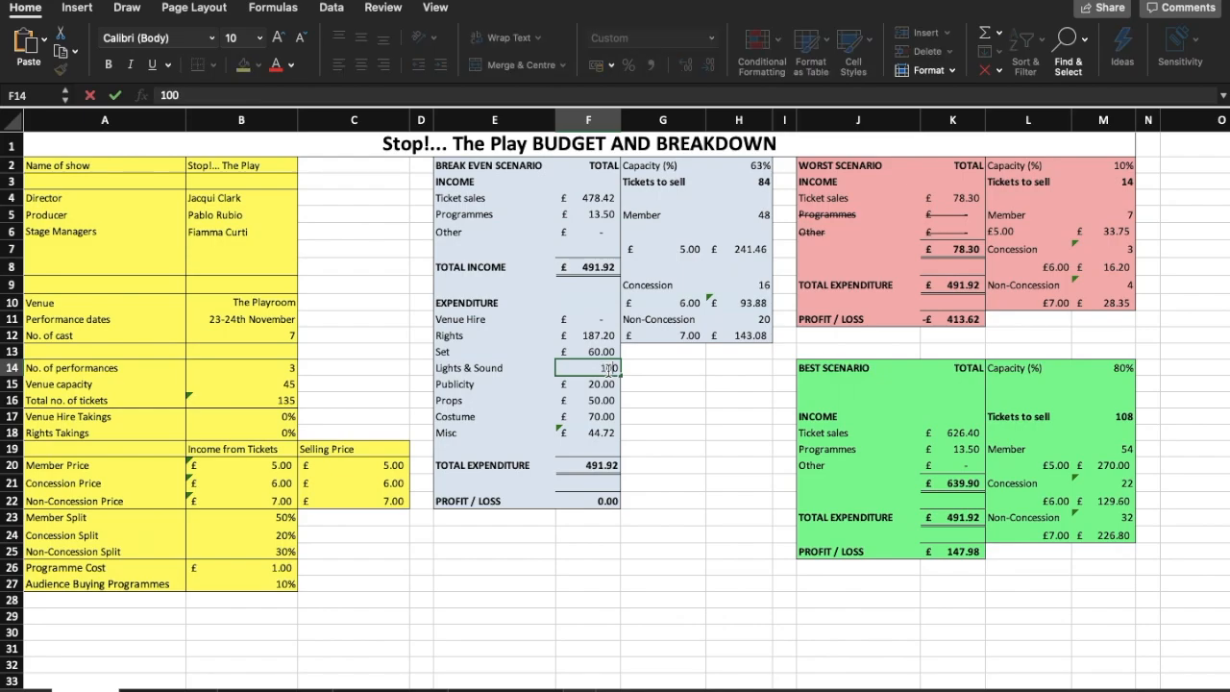
key("Return")
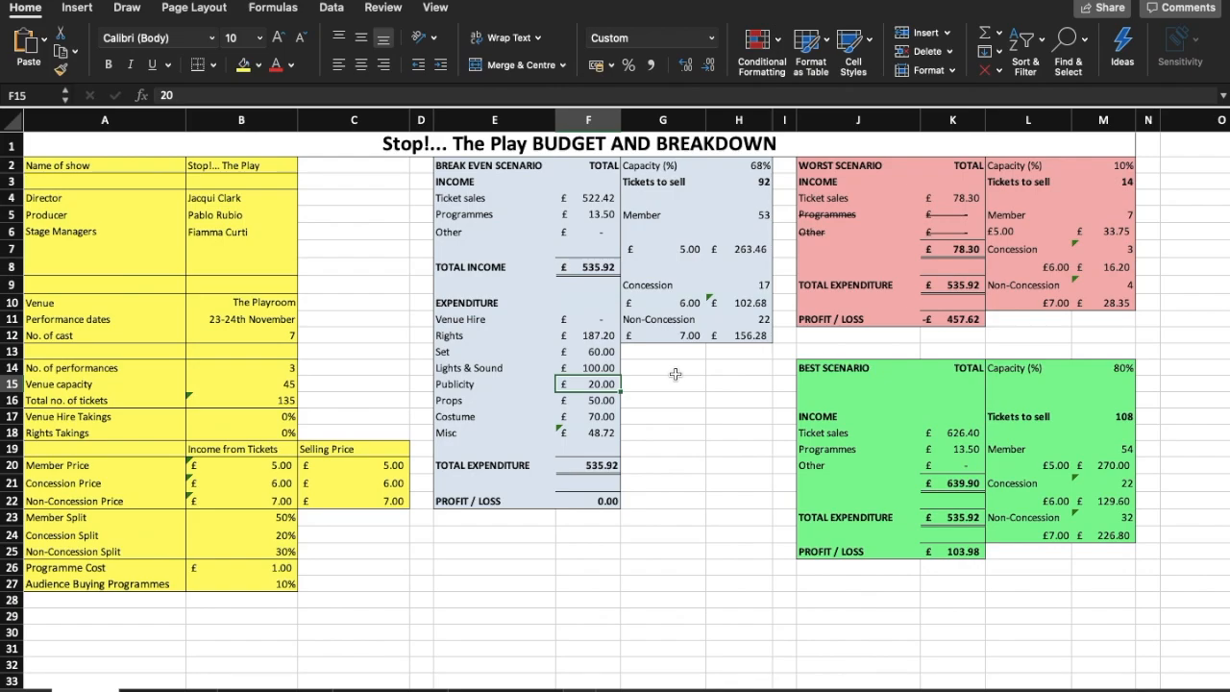
key("Up")
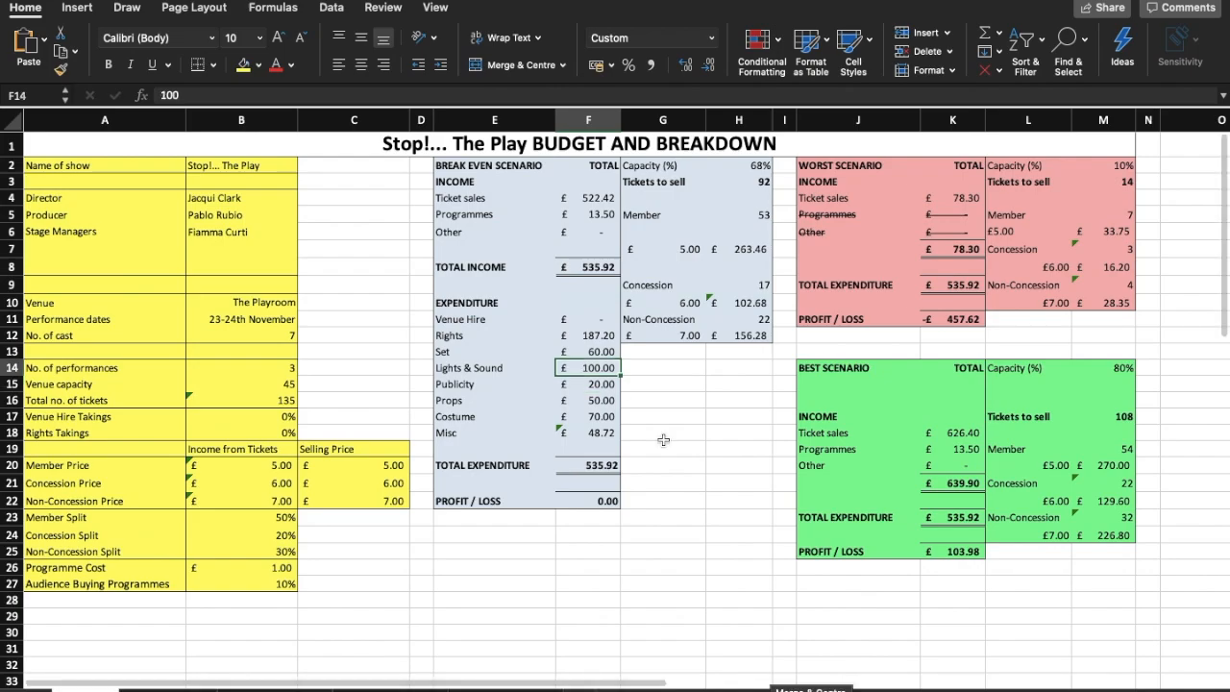
Step: Set the Venue Hire cost in the break-even expenditure to £21
left_click(595, 318)
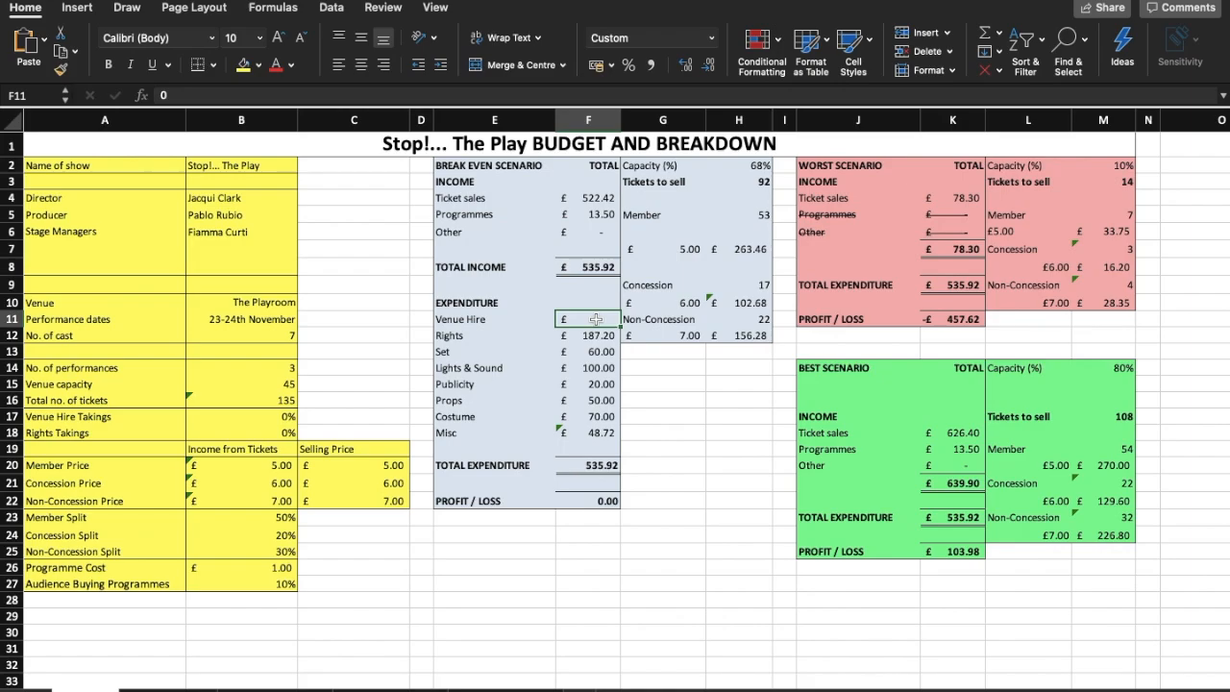
type("21")
key("Return")
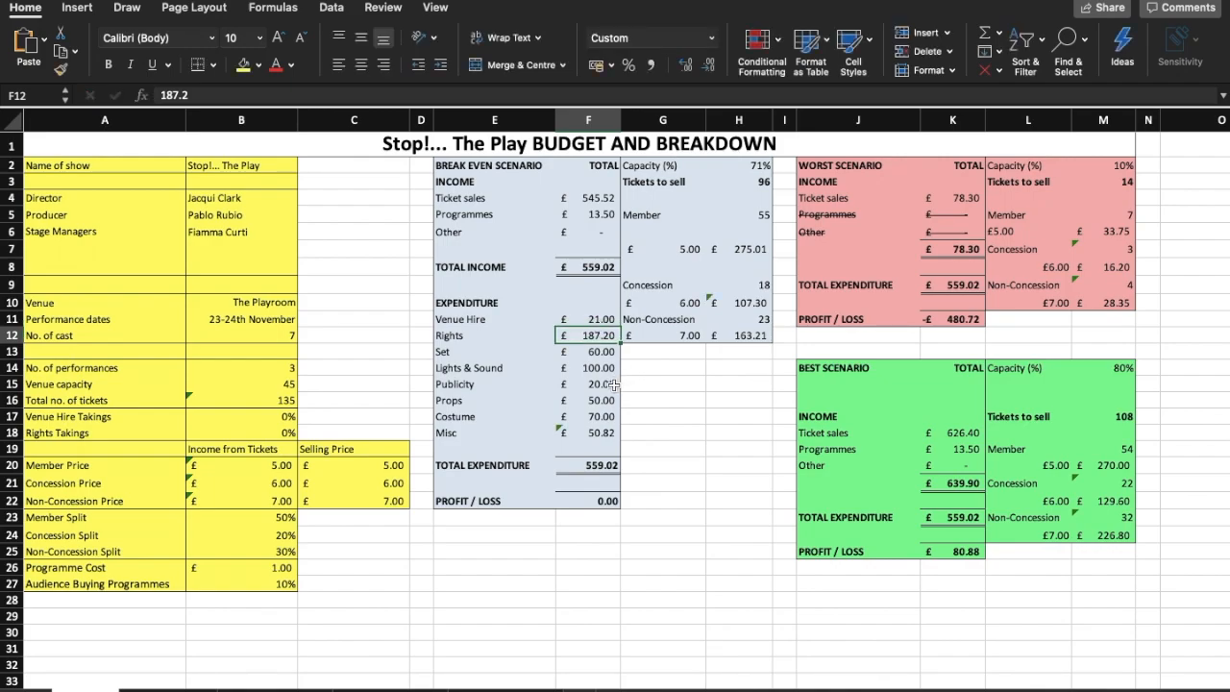
Step: Check the Publicity cost, the Misc cost formula and the break-even number of tickets to sell
left_click(615, 384)
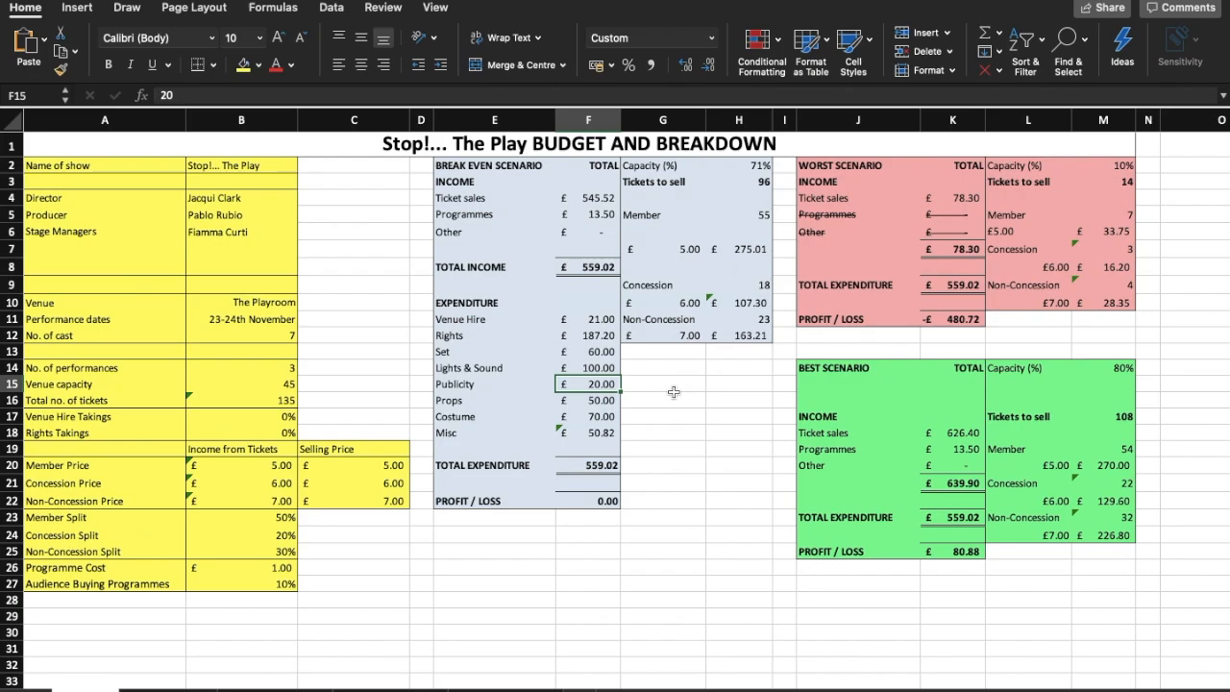
left_click(604, 433)
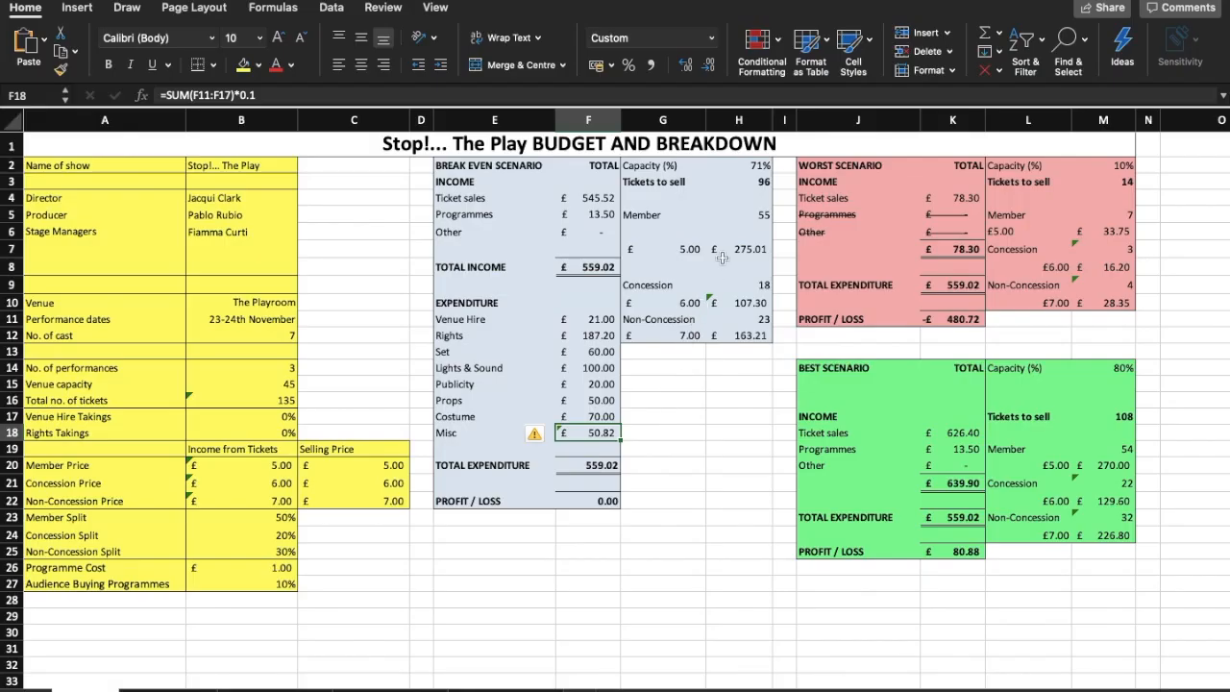
left_click(759, 185)
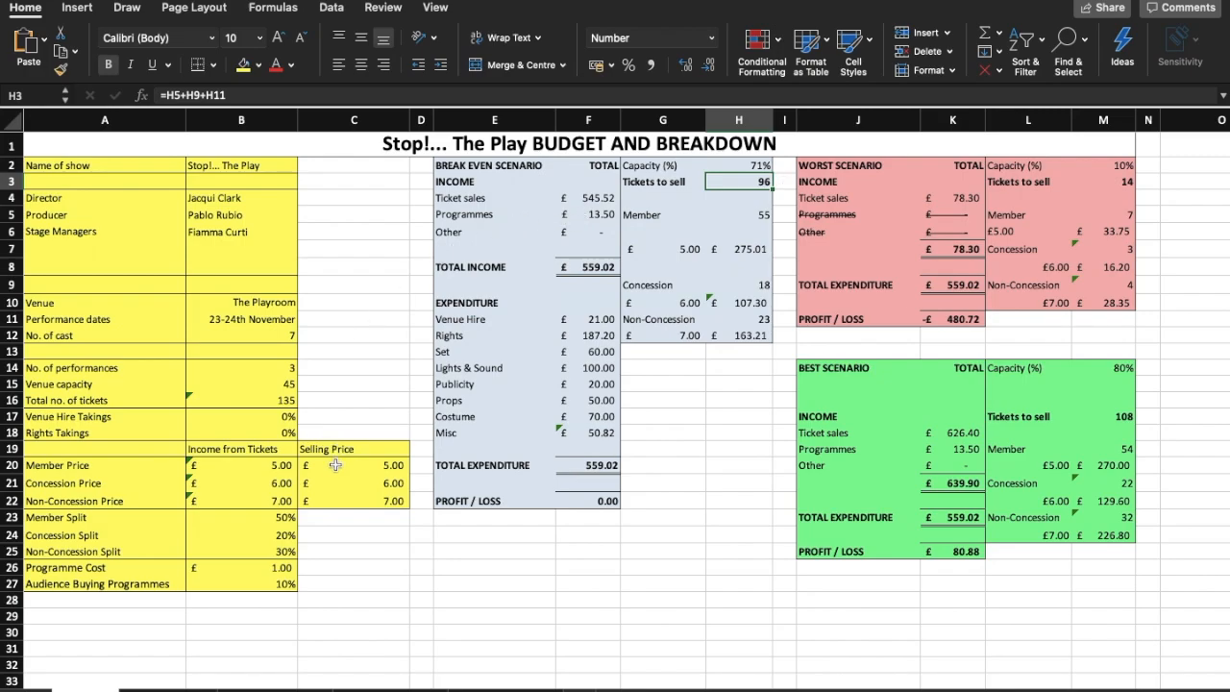
Step: Examine the ticket selling prices and the formula that works out the income from a member ticket
left_click_drag(334, 465, 329, 501)
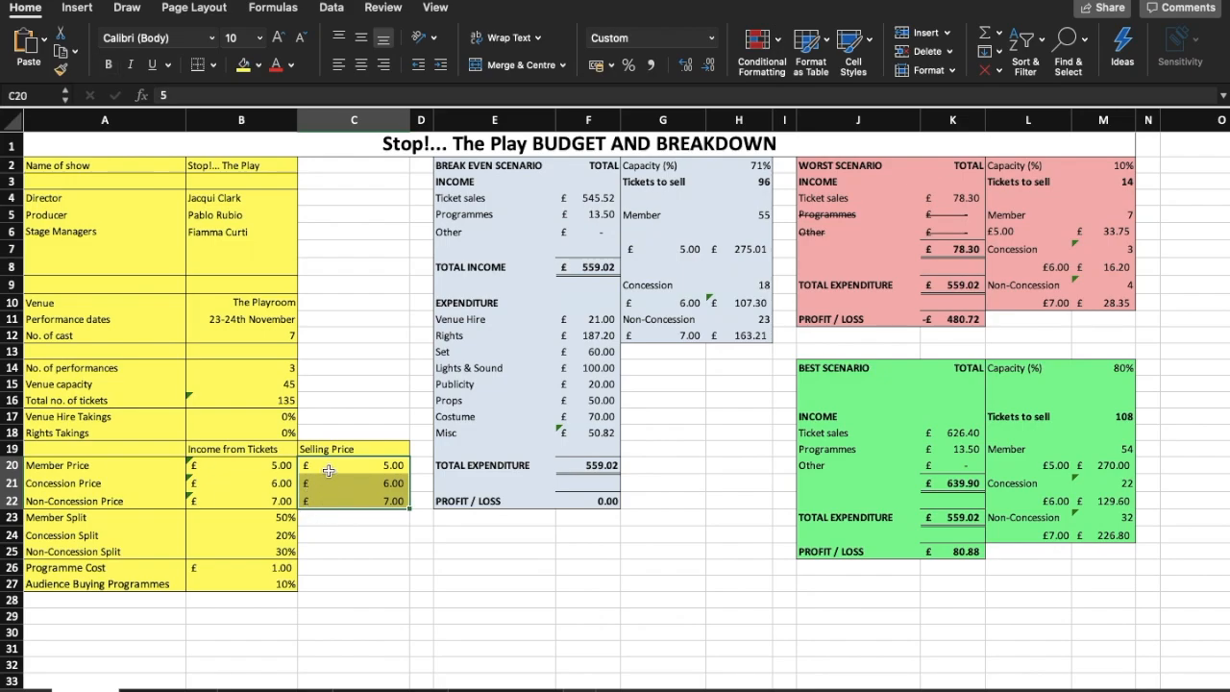
scroll(328, 432, "down", 1)
left_click(328, 420)
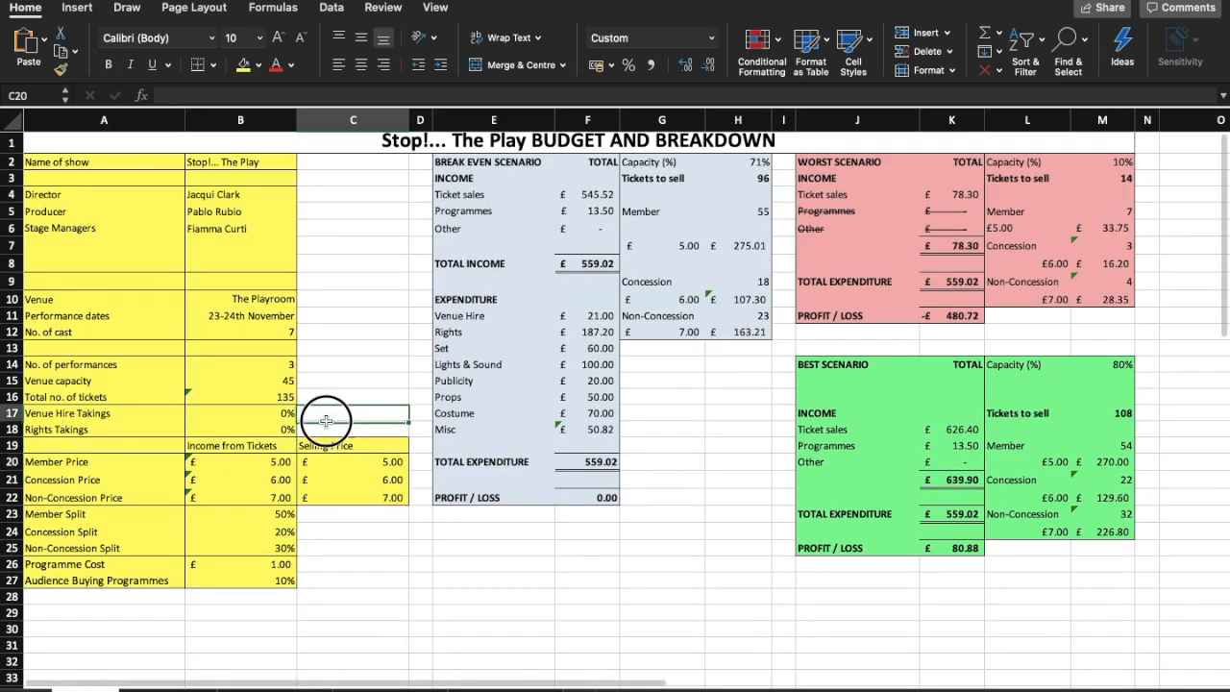
left_click(330, 123)
left_click(270, 119)
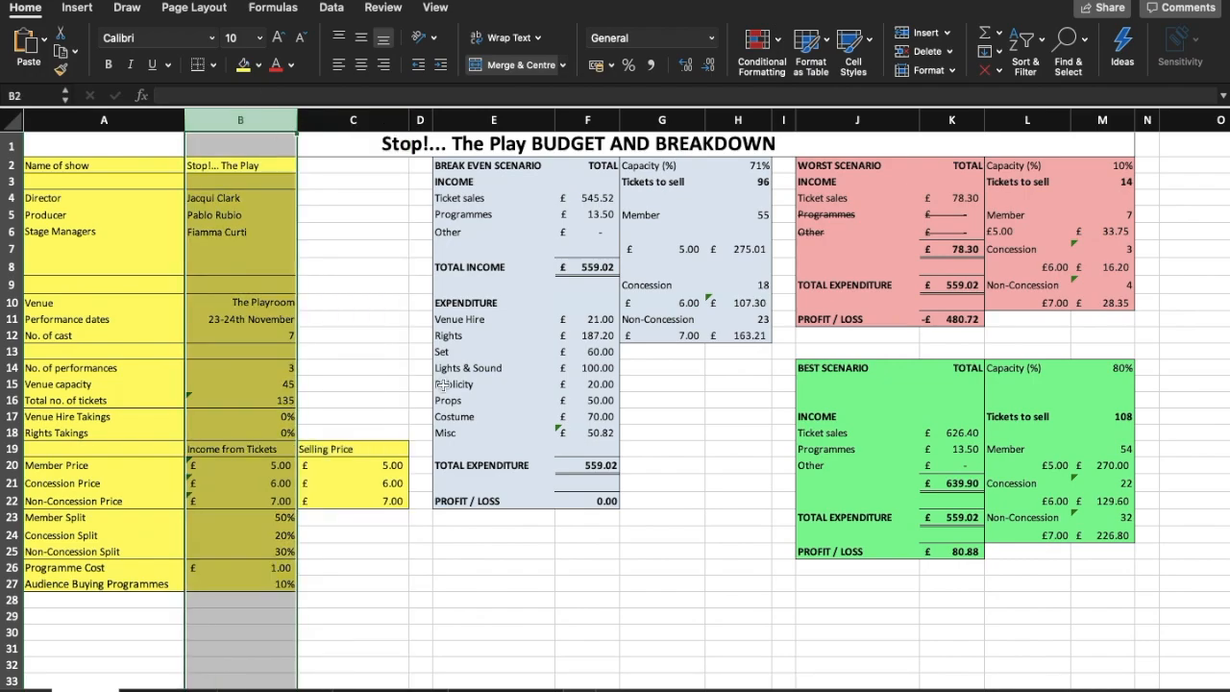
left_click(350, 419)
double_click(234, 473)
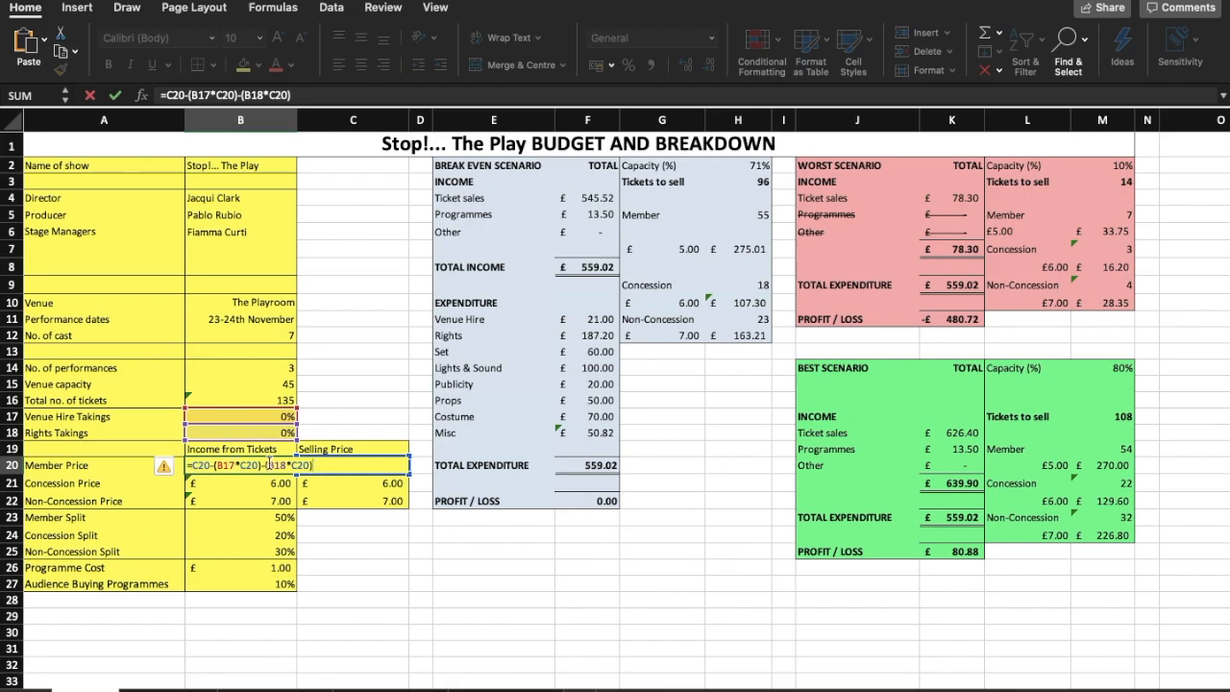
key("Return")
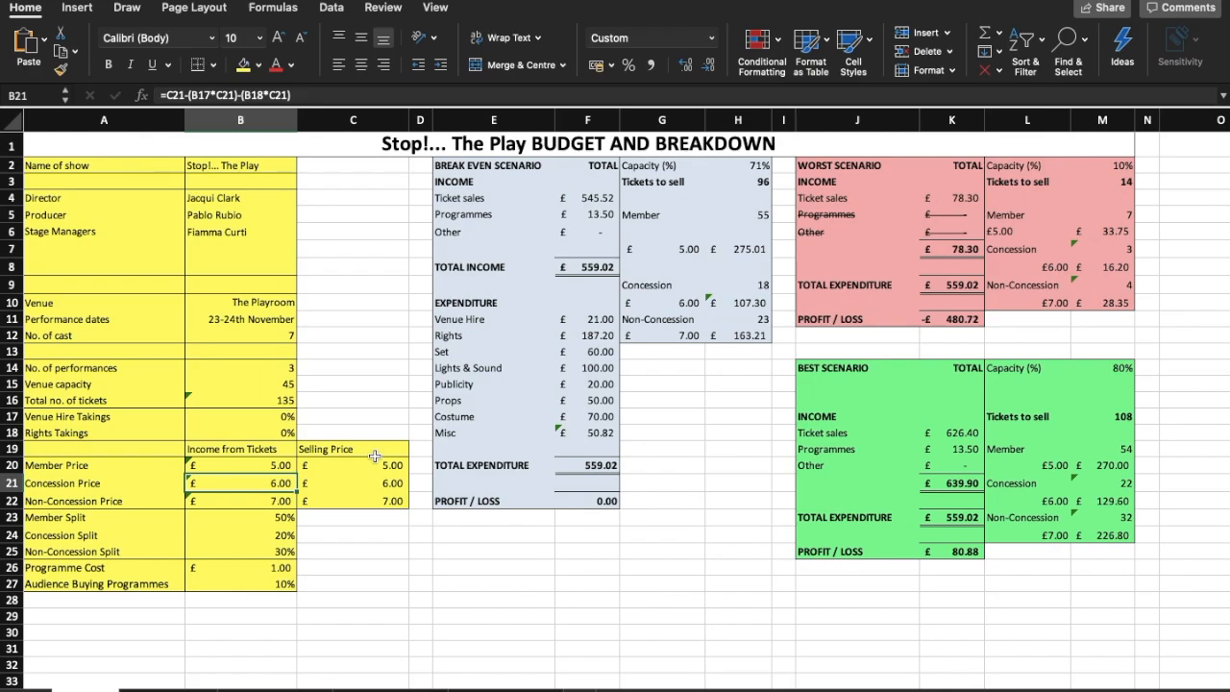
Step: Set Venue Hire Takings to 10% and check the income from each of the three ticket types
left_click(265, 416)
type("10")
key("Return")
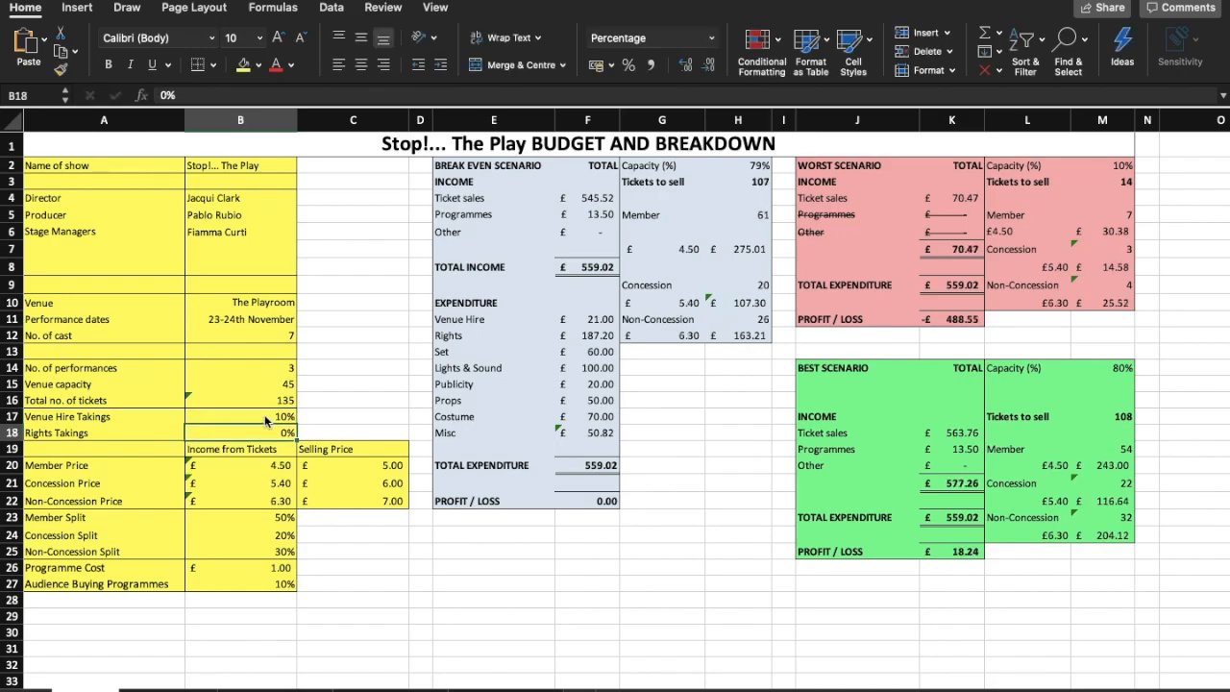
left_click_drag(245, 465, 243, 498)
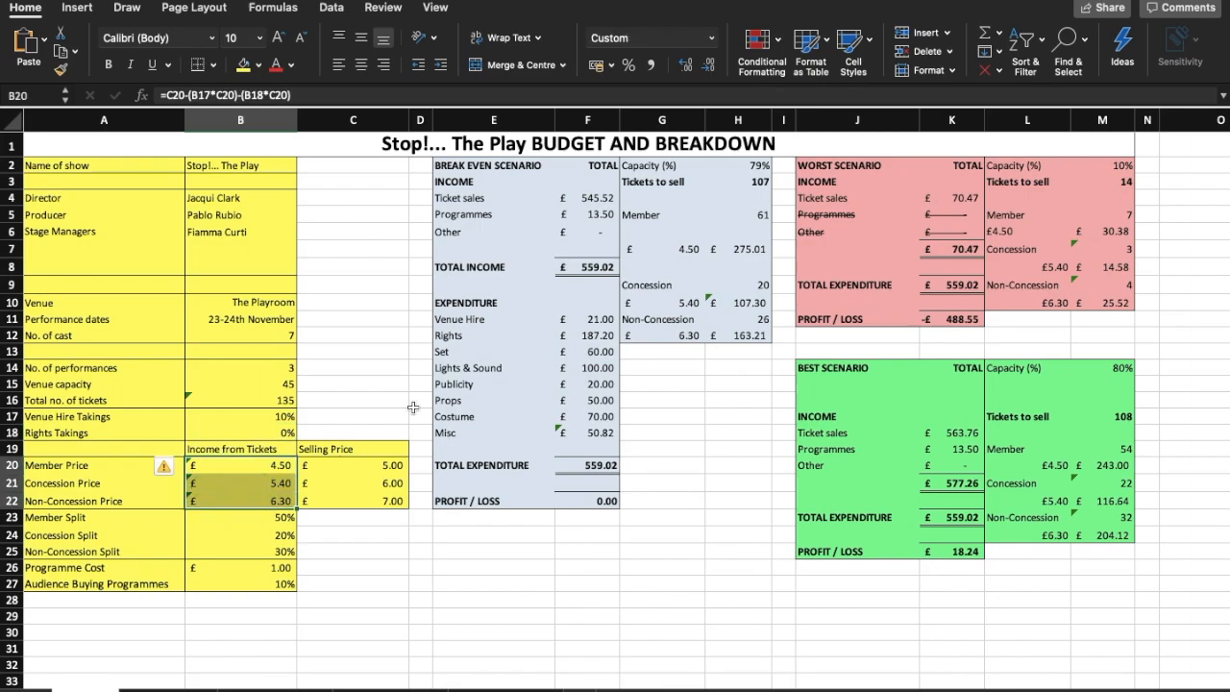
Step: Set Venue Hire Takings back to 0%
left_click(265, 419)
type("0")
key("Return")
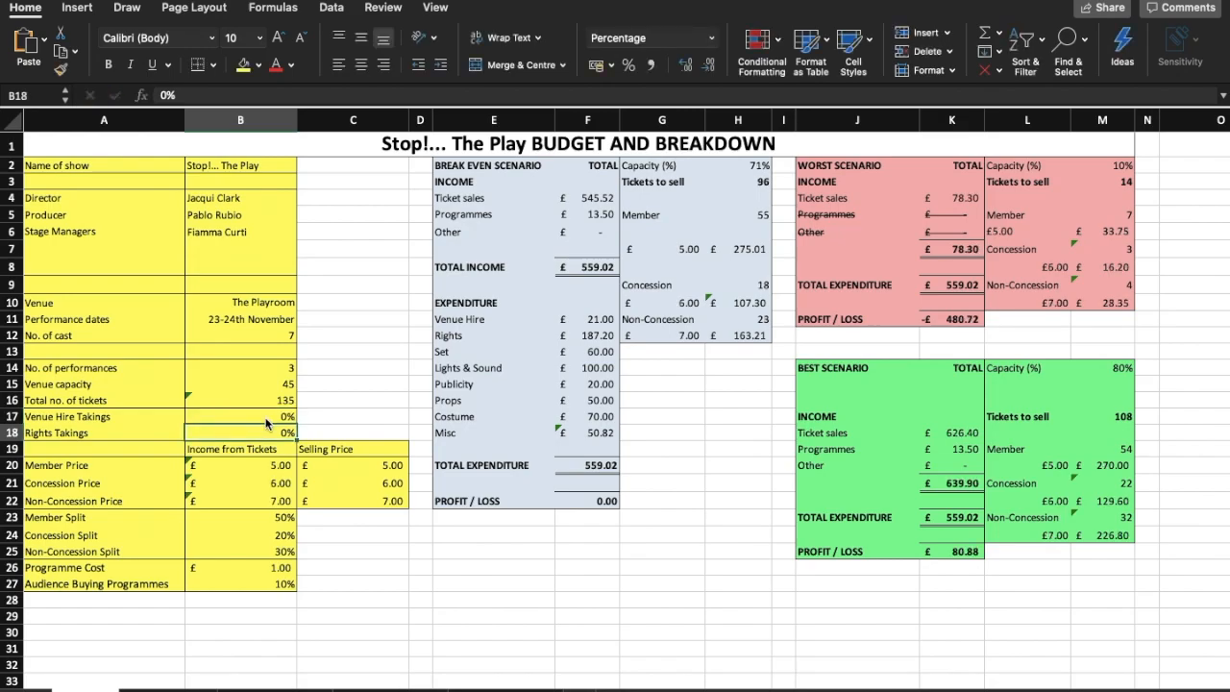
Step: Set the selling prices to £6 for members, £7 for concessions and £8 for non-concessions
left_click(349, 463)
type("6")
key("Return")
type("7")
key("Return")
type("8")
key("Return")
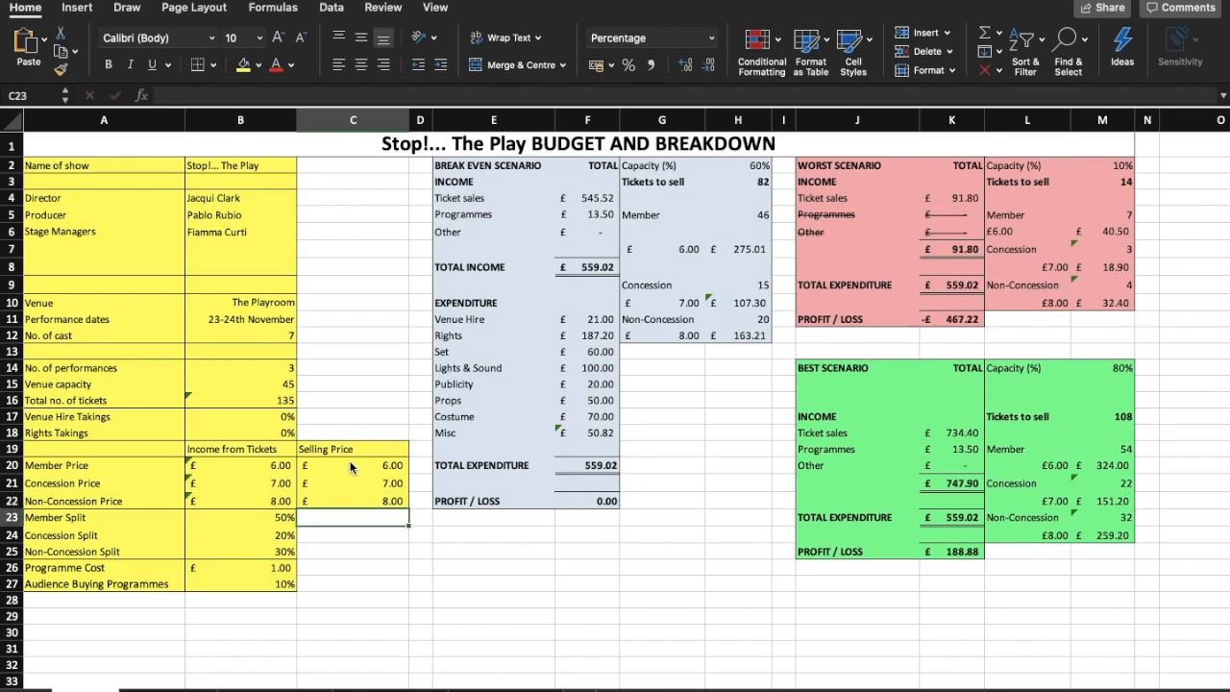